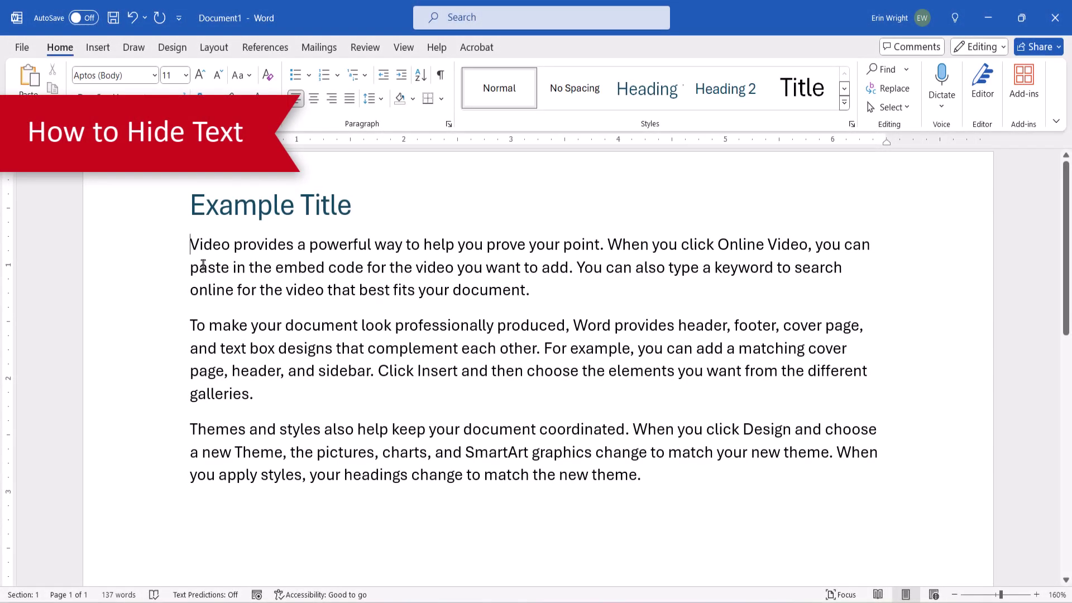
# - Apply the Hidden font effect to the three body paragraphs via the Font dialog
pyautogui.moveTo(191, 245); pyautogui.dragTo(676, 480)
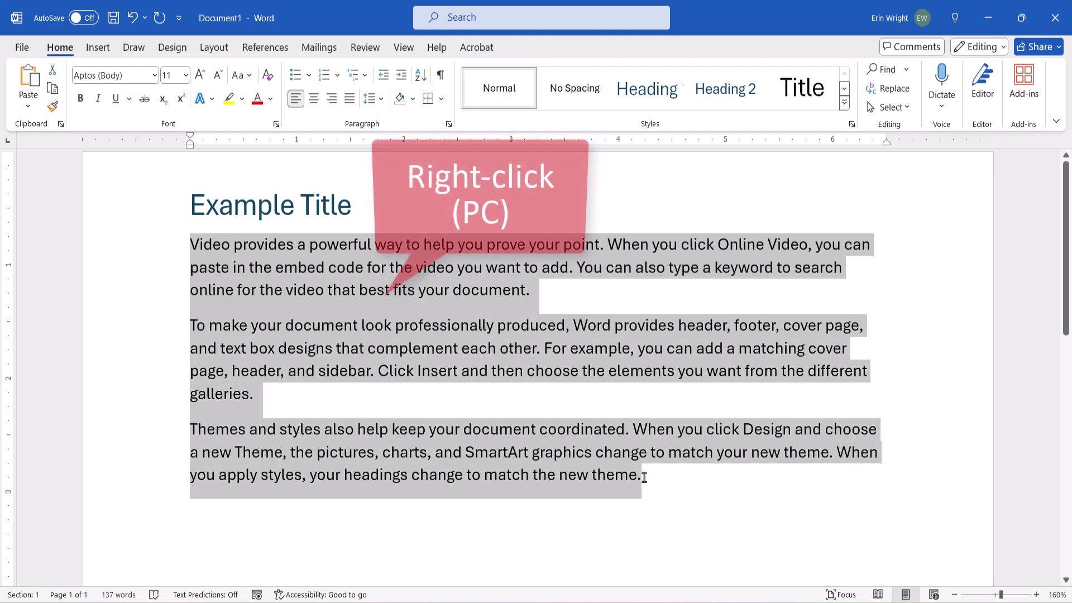
pyautogui.rightClick(437, 287)
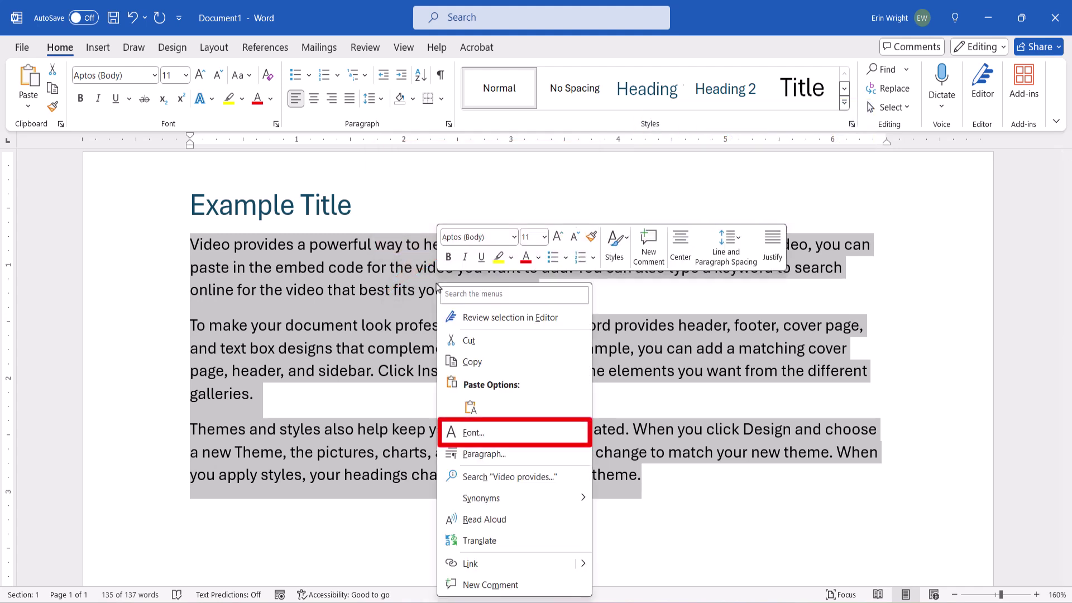
pyautogui.click(461, 429)
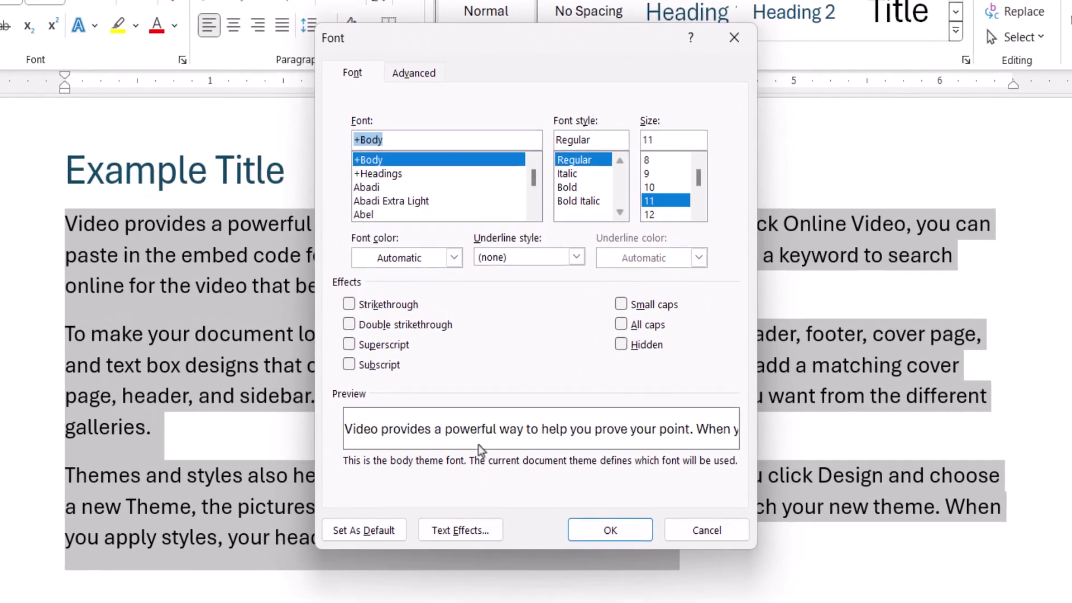
pyautogui.click(625, 348)
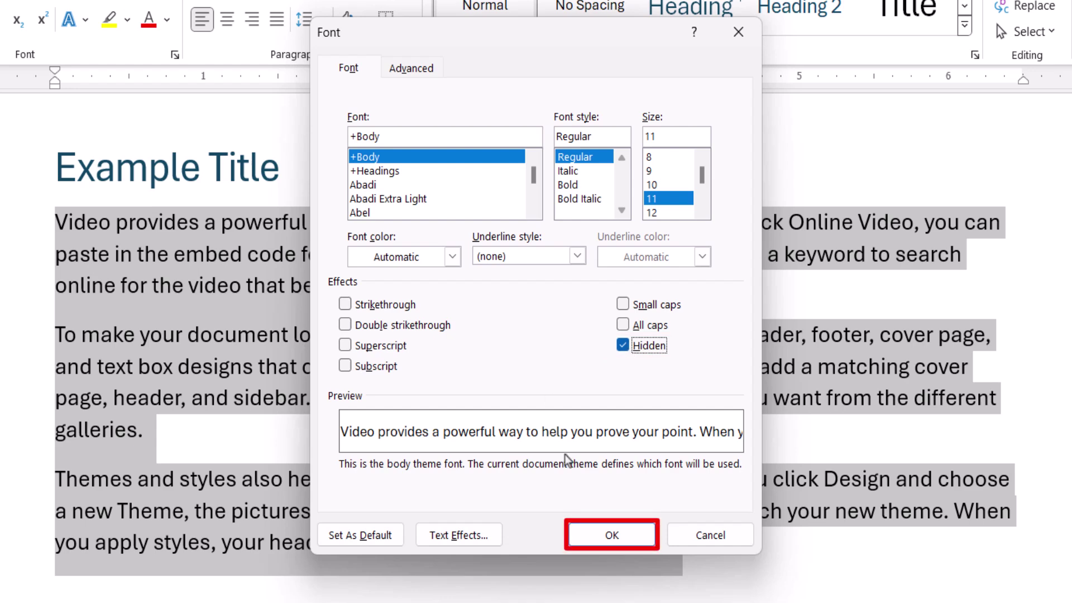
pyautogui.click(614, 539)
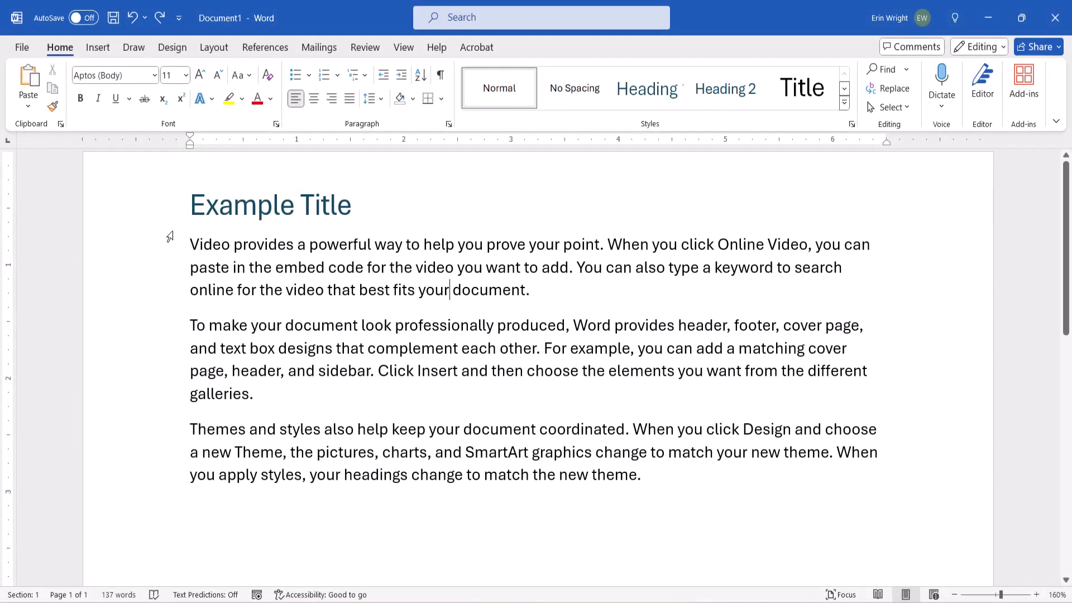
# - Hide the three body paragraphs with the Ctrl+Shift+H shortcut
pyautogui.moveTo(190, 245); pyautogui.dragTo(647, 483)
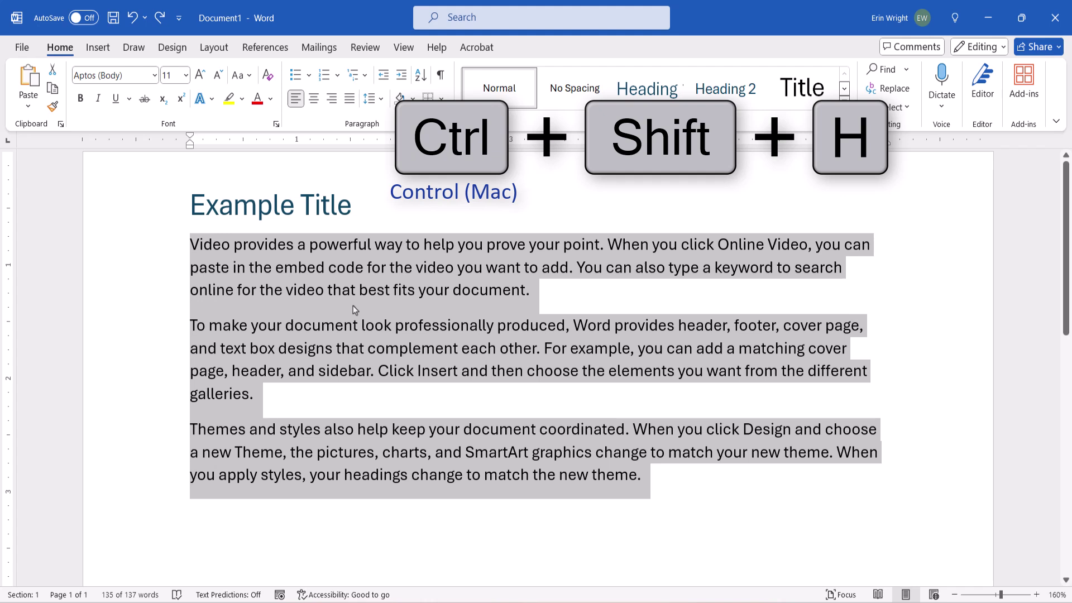
pyautogui.hotkey('ctrl', 'shift', 'h')
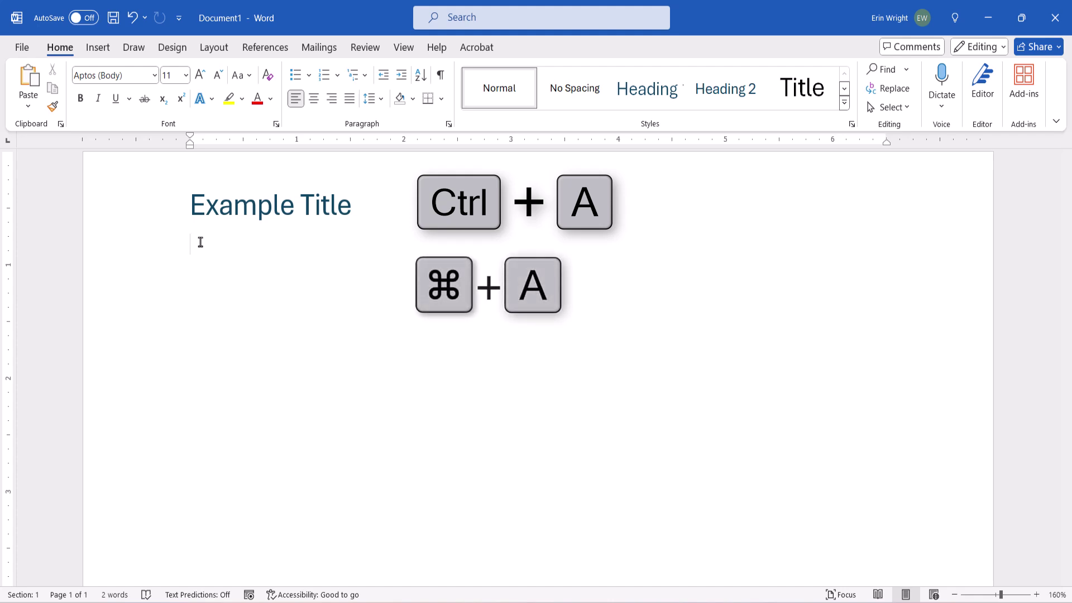
# - Select the whole document and clear the Hidden effect in the Font dialog
pyautogui.hotkey('ctrl', 'a')
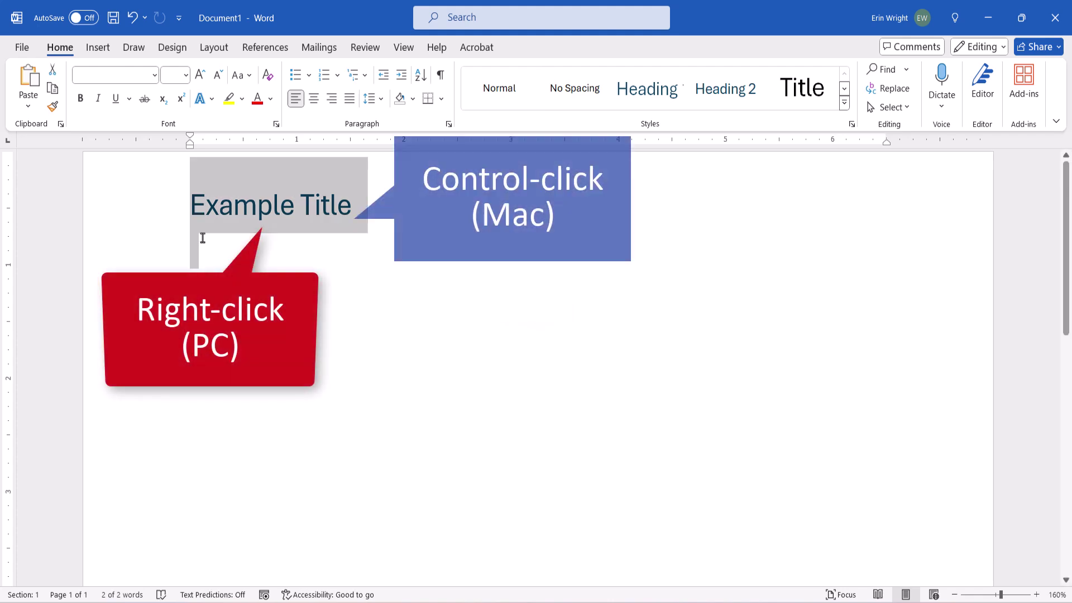
pyautogui.rightClick(210, 227)
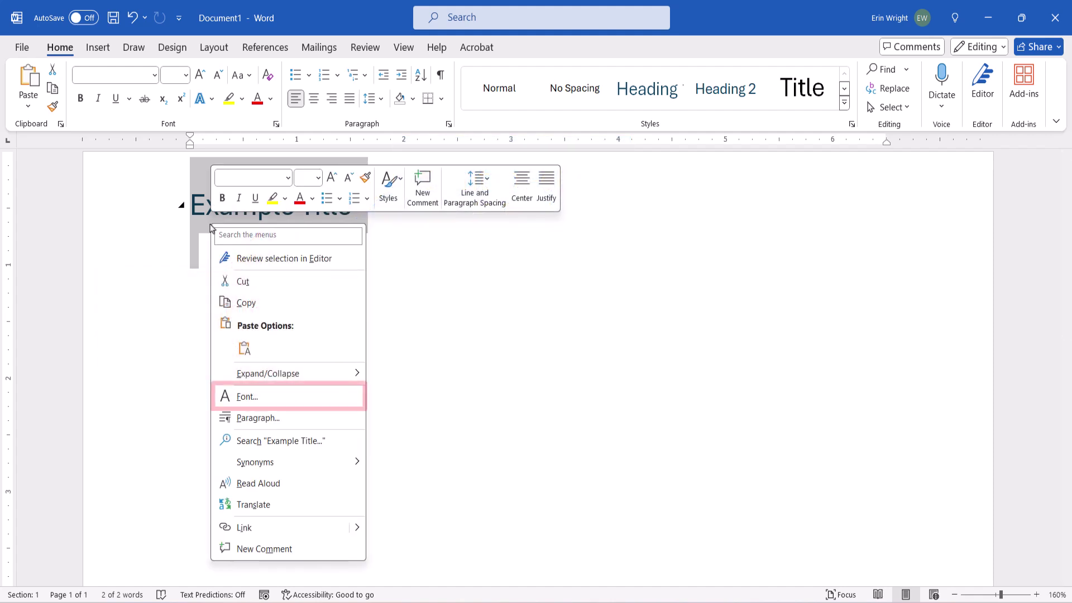
pyautogui.click(247, 396)
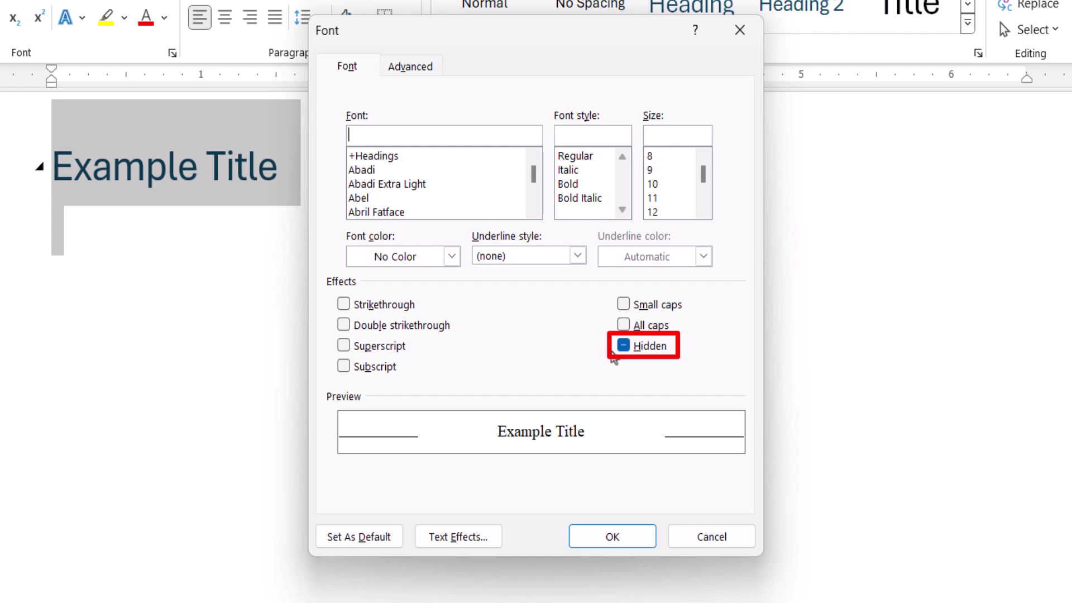
pyautogui.click(623, 346)
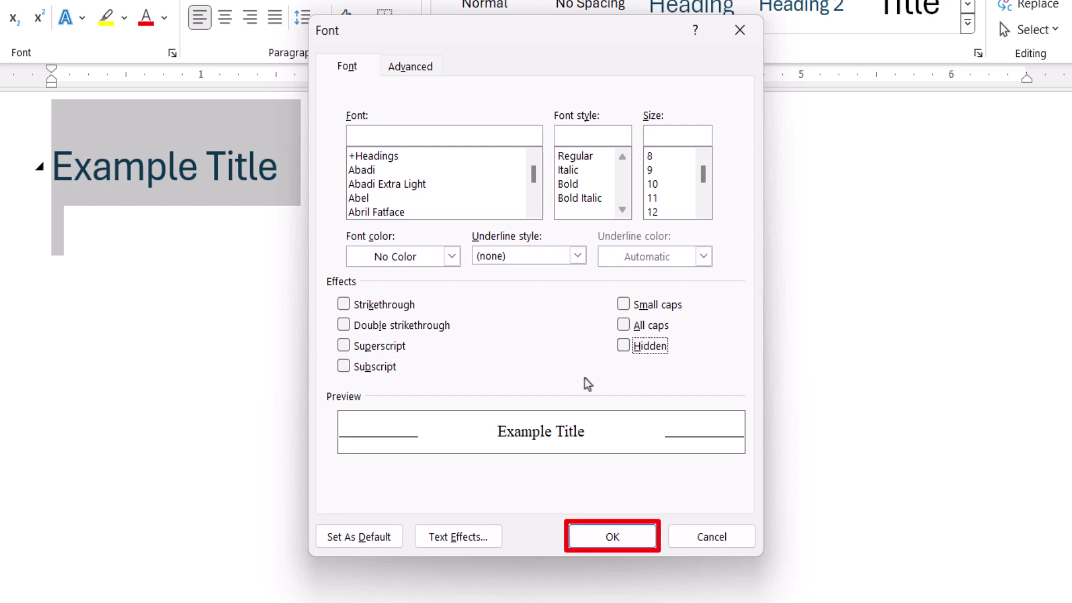
pyautogui.click(612, 537)
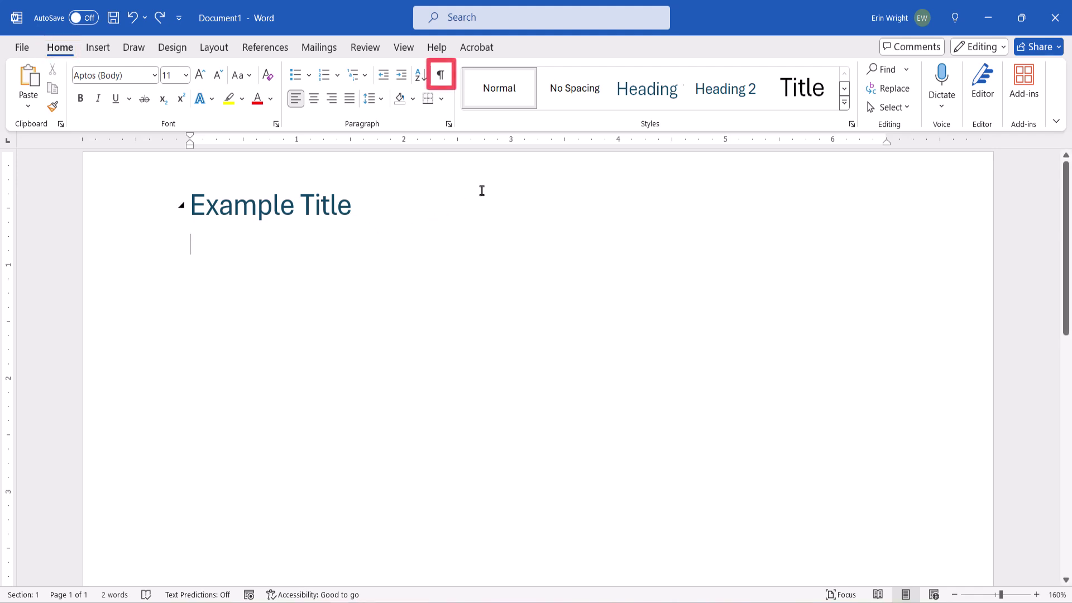
# - Turn on Show/Hide ¶ formatting marks on the Home tab
pyautogui.click(442, 76)
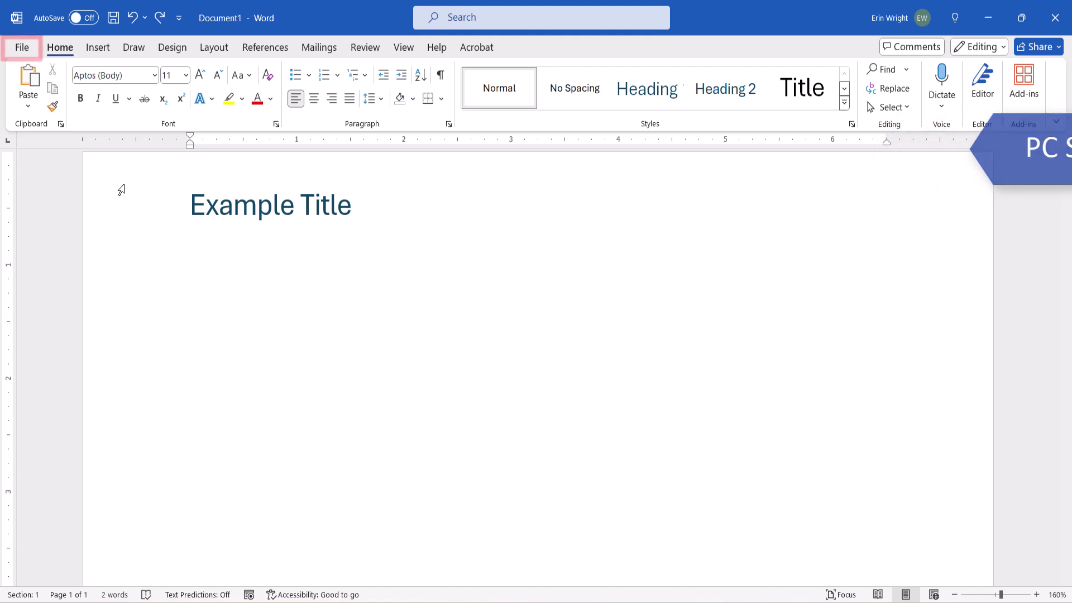
# - Enable Hidden text under formatting marks in Word Options' Display settings
pyautogui.click(28, 48)
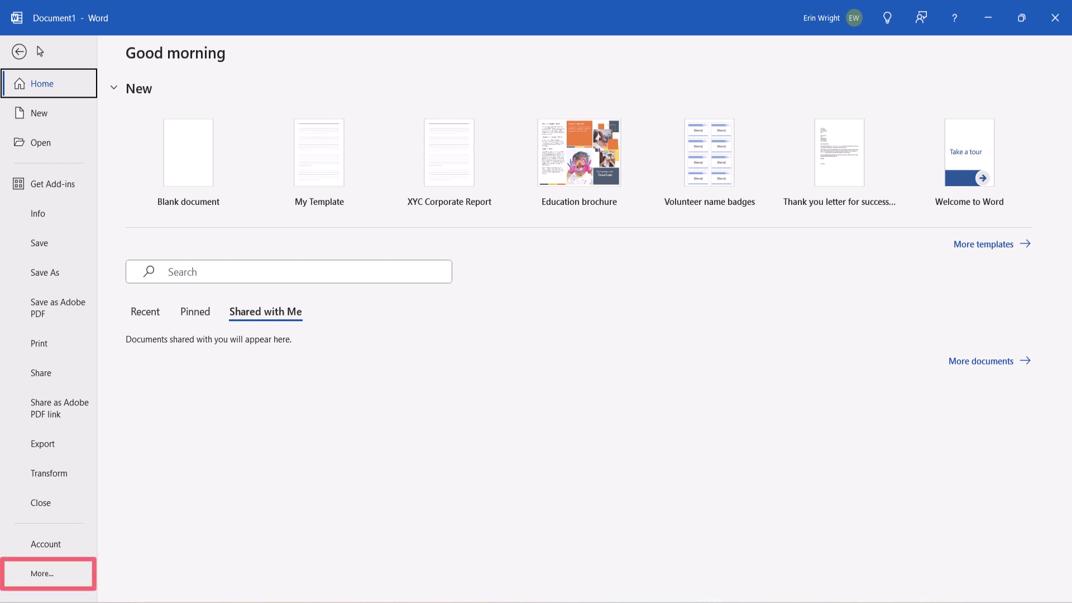
pyautogui.click(38, 575)
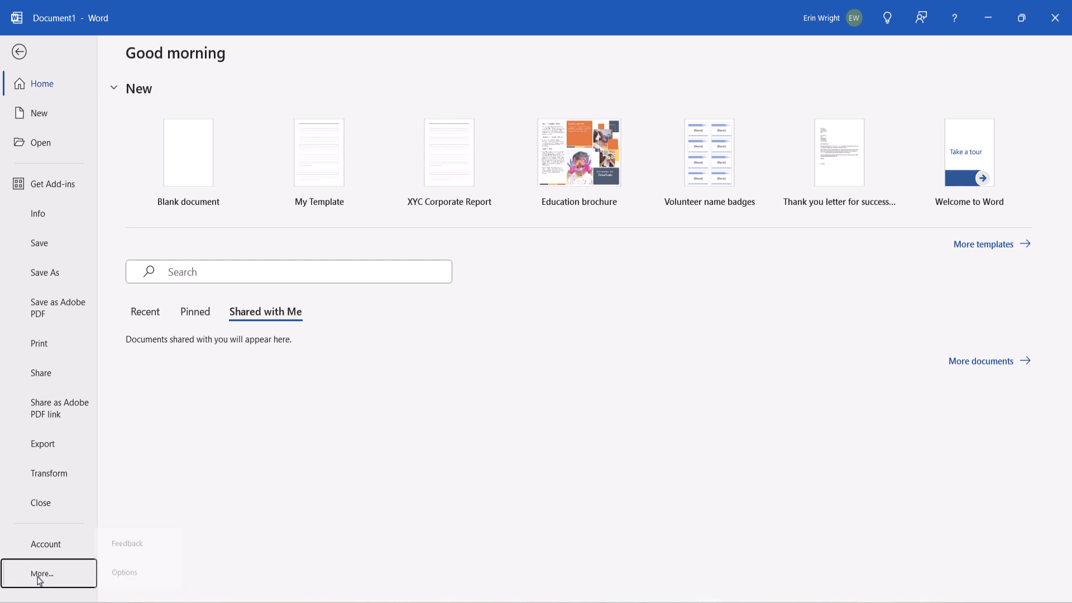
pyautogui.click(134, 574)
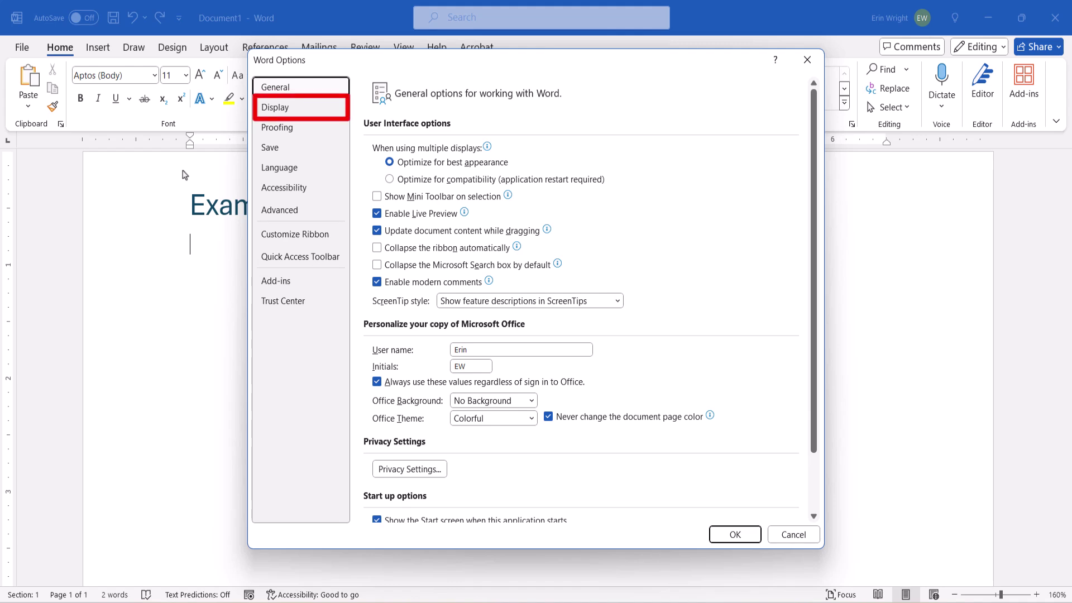
pyautogui.click(270, 111)
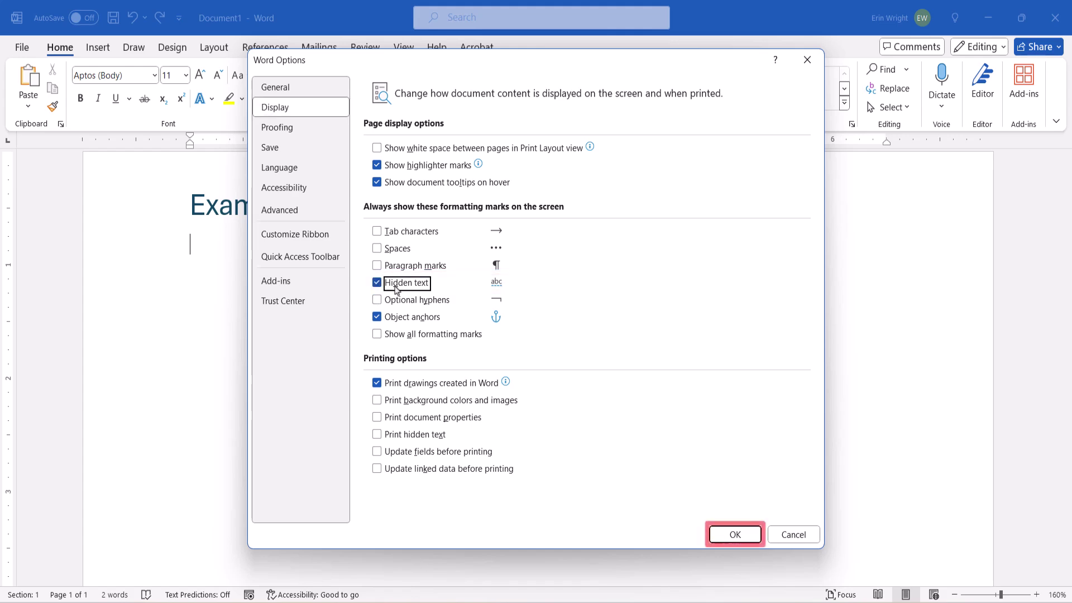
pyautogui.click(724, 536)
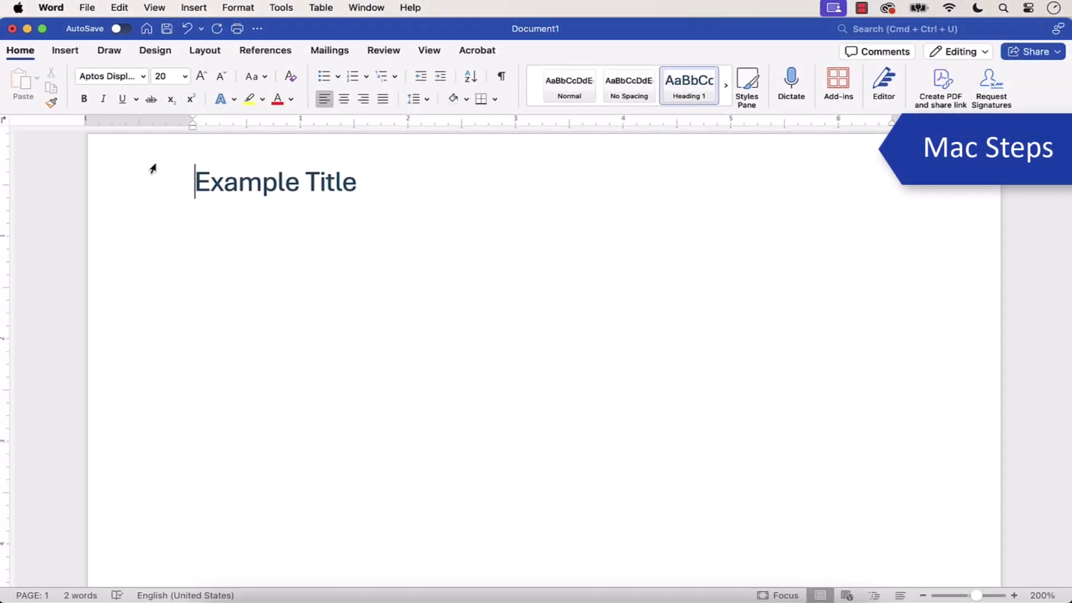
# - Check Hidden text under Show Non-Printing Characters in the Mac View preferences
pyautogui.click(51, 8)
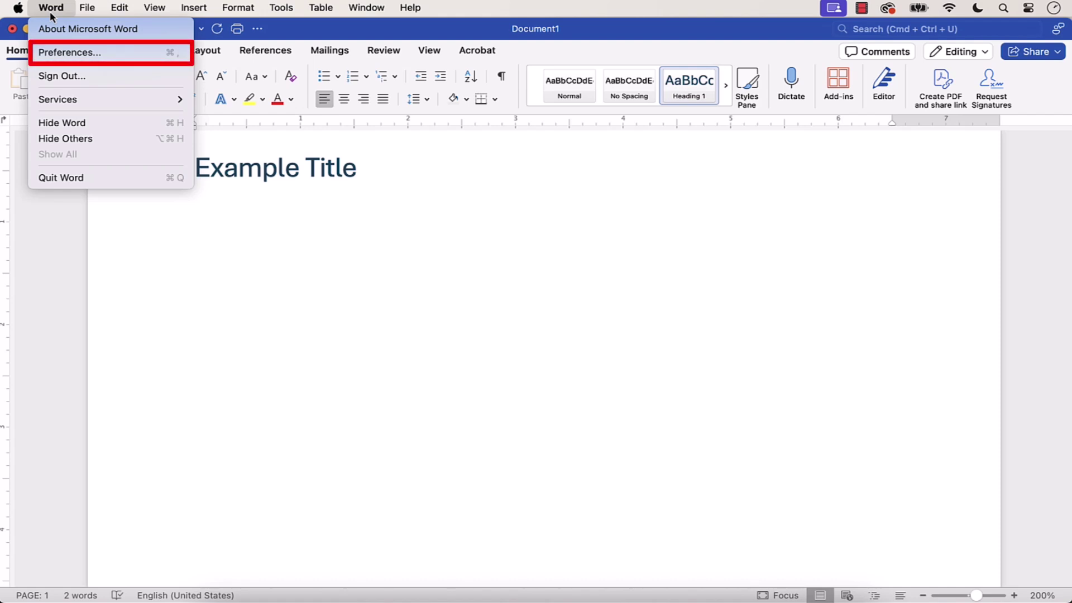
pyautogui.click(64, 53)
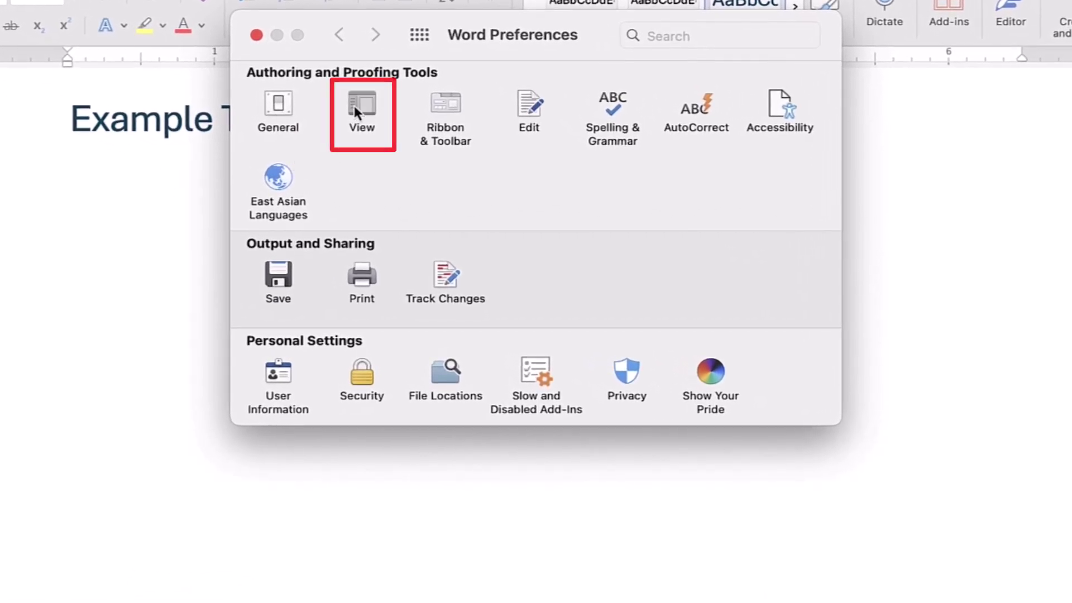
pyautogui.click(354, 109)
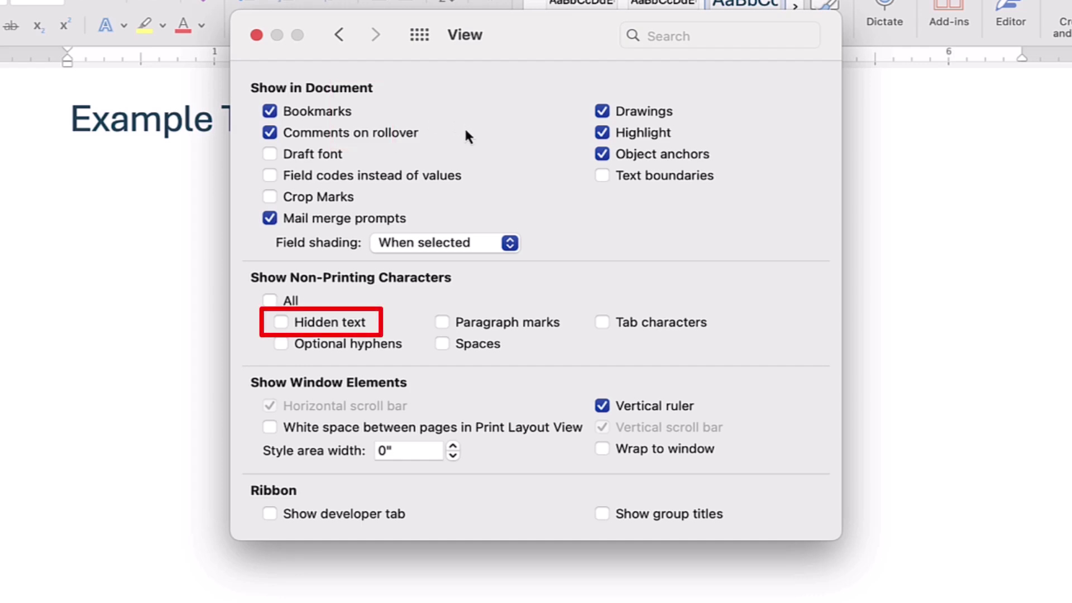
pyautogui.click(280, 324)
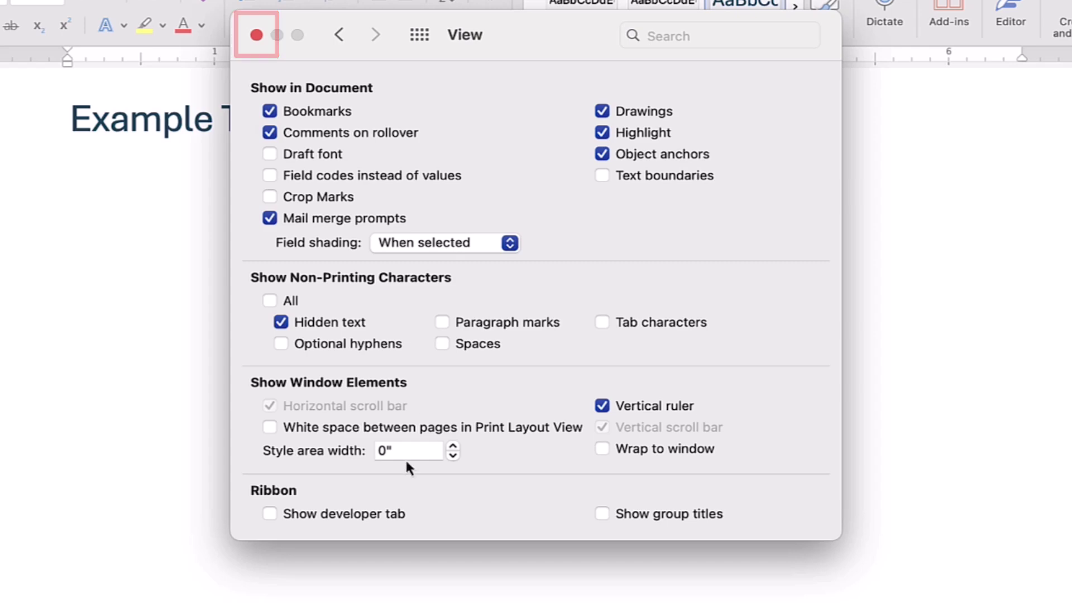
pyautogui.click(256, 35)
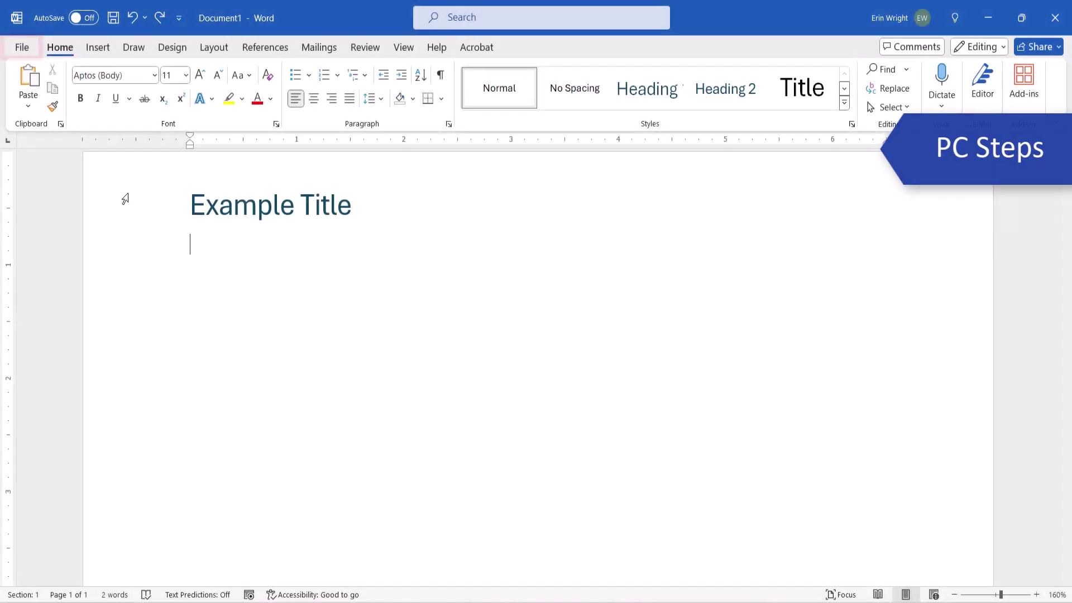
# - Turn on Print hidden text under Printing options in Word Options' Display settings
pyautogui.click(21, 50)
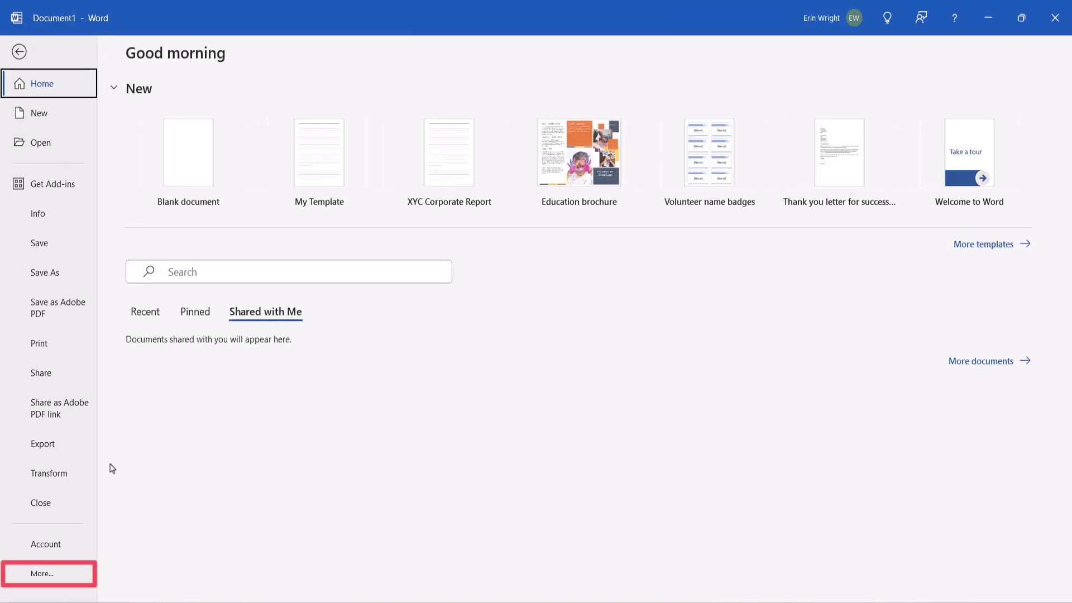
pyautogui.click(33, 576)
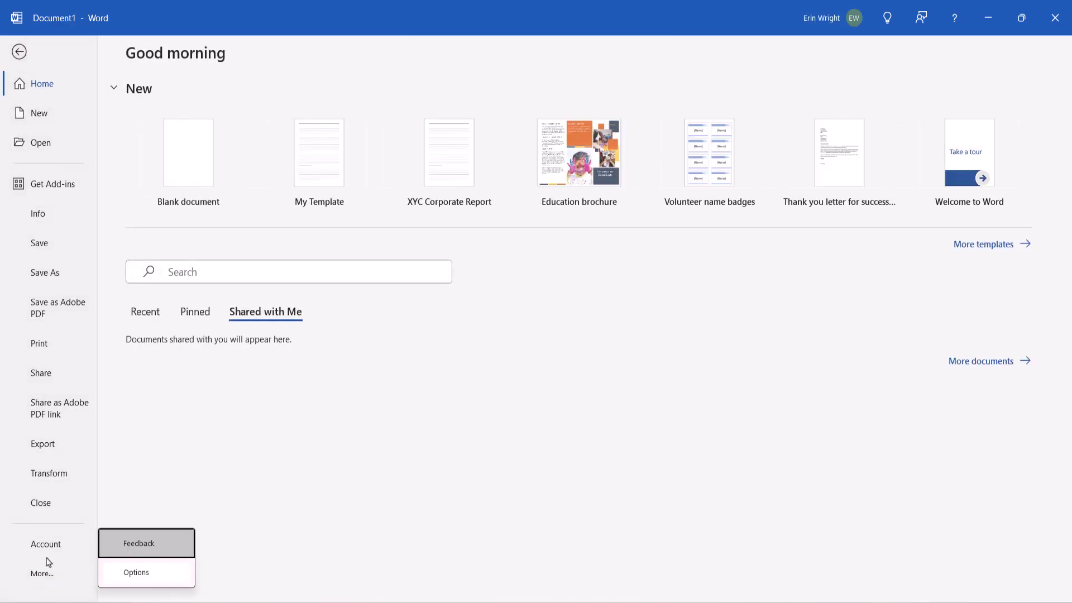
pyautogui.click(134, 574)
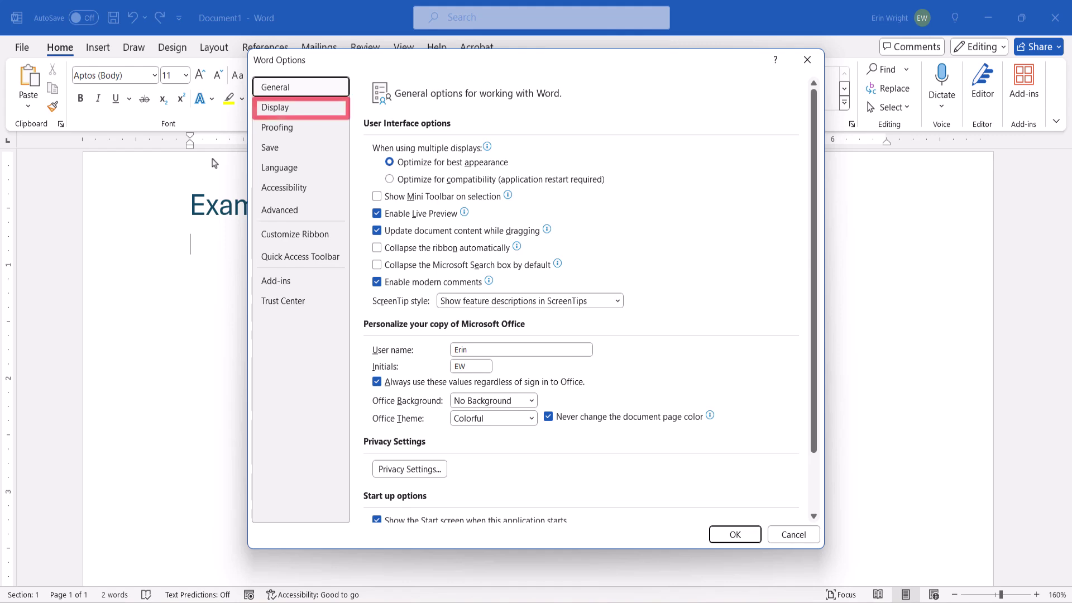
pyautogui.click(271, 110)
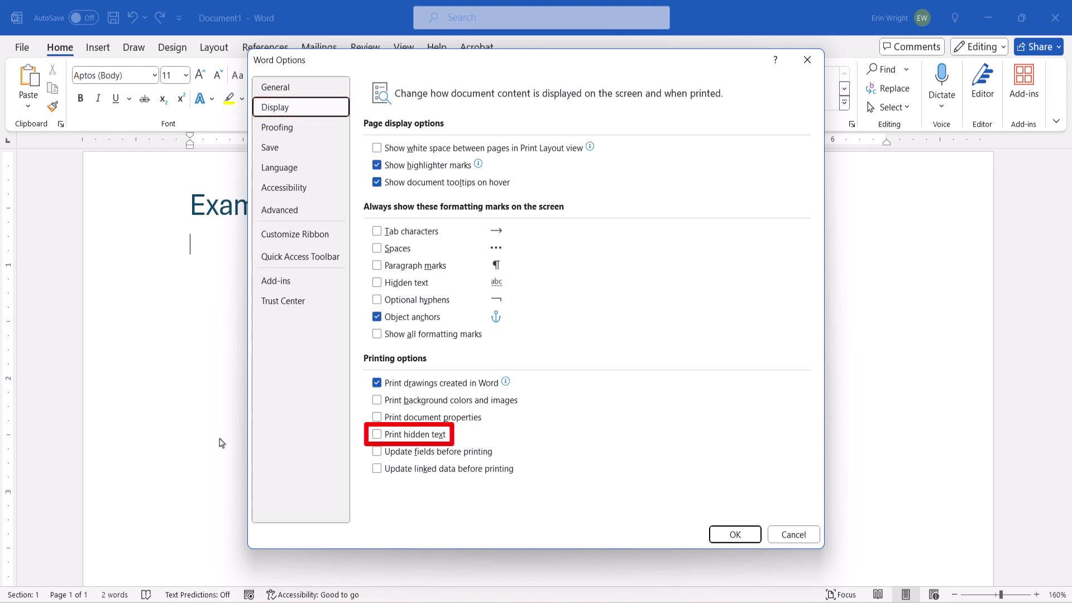
pyautogui.click(377, 436)
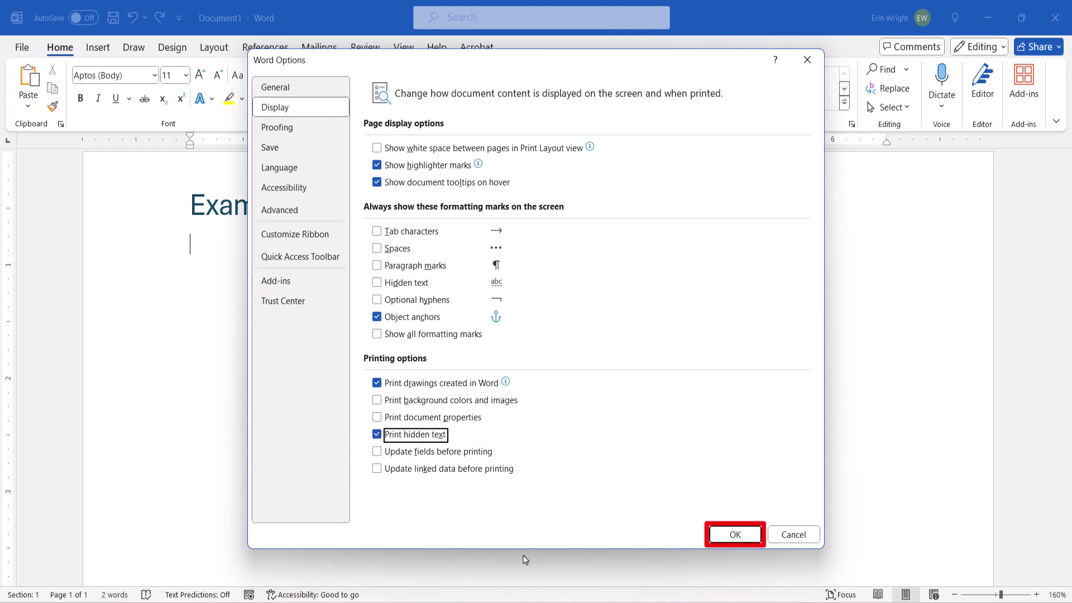
pyautogui.click(735, 534)
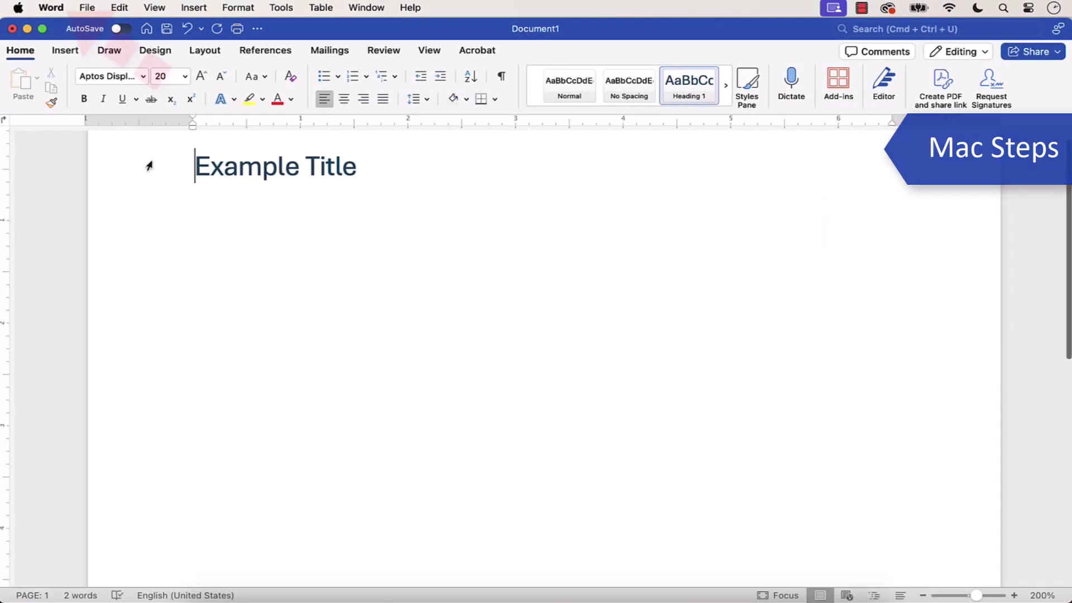
# - Check Hidden text under Include in Print Version in the Mac Print preferences
pyautogui.click(51, 8)
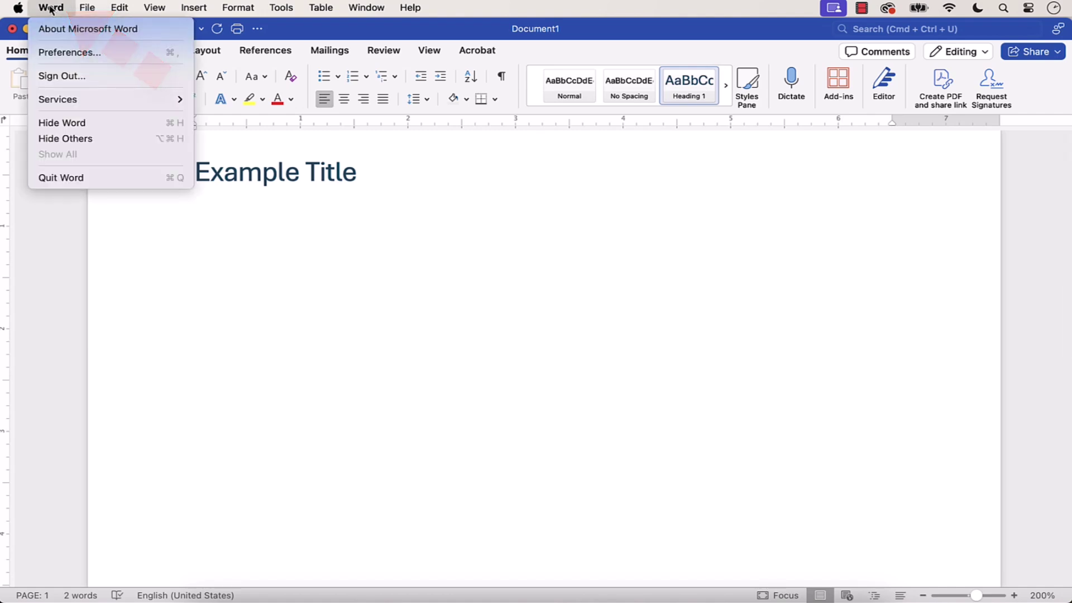
pyautogui.click(70, 53)
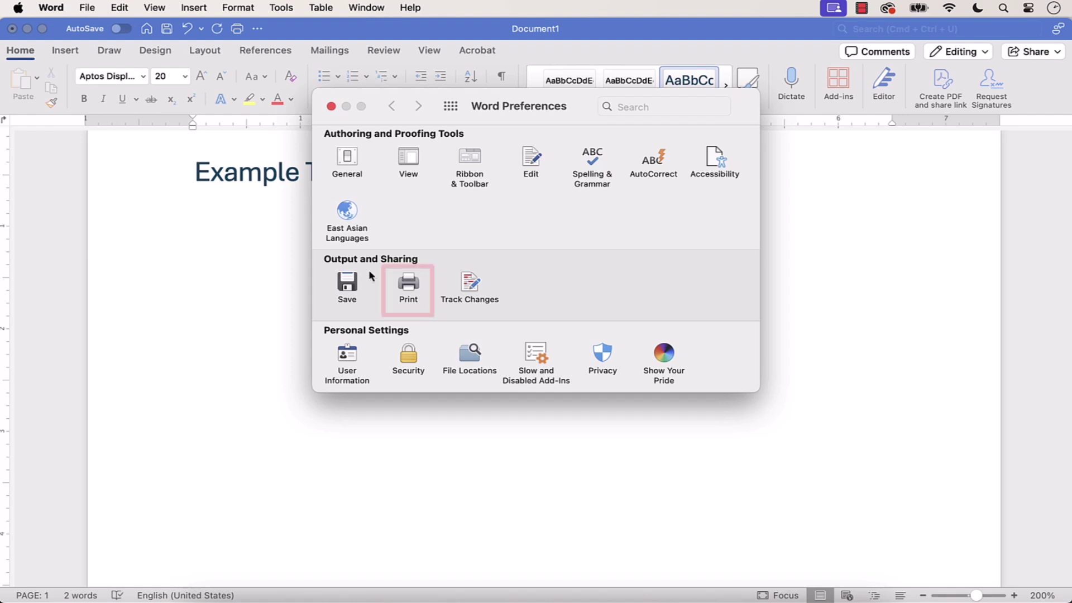
pyautogui.click(407, 283)
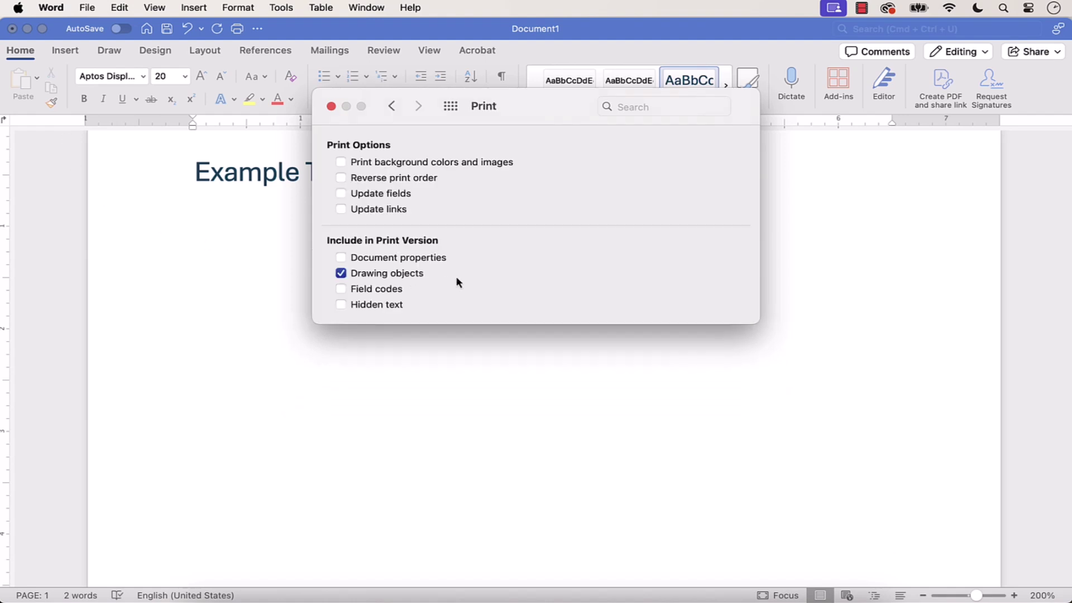
pyautogui.click(342, 305)
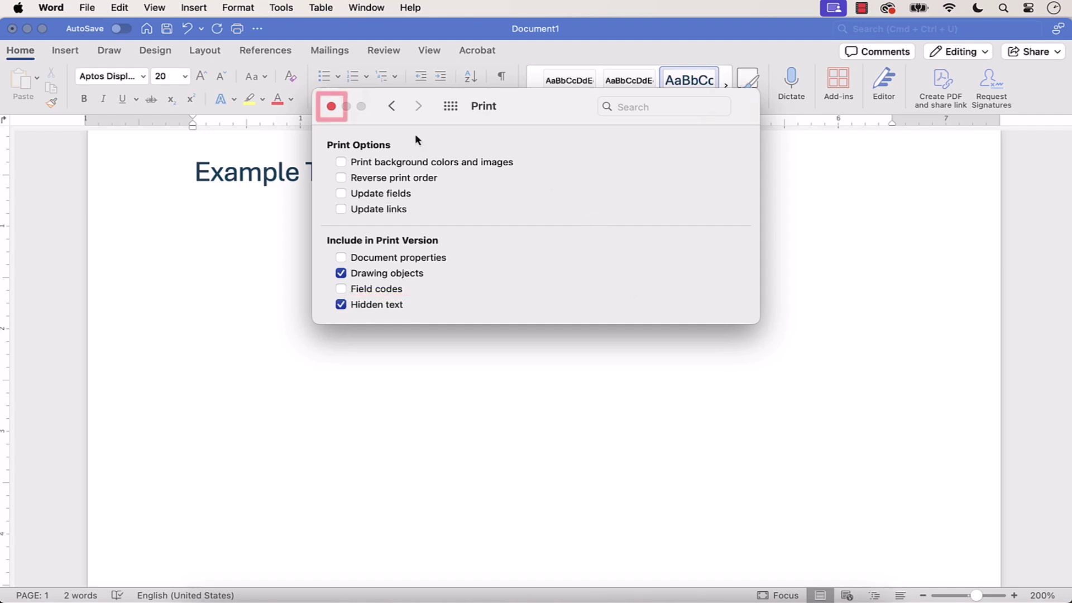
pyautogui.click(331, 112)
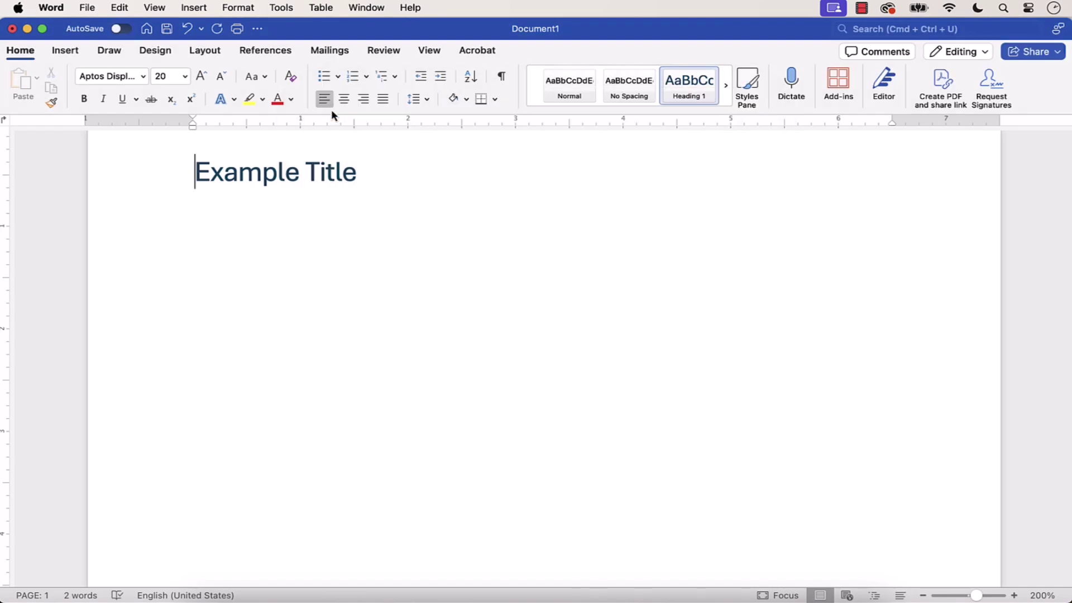